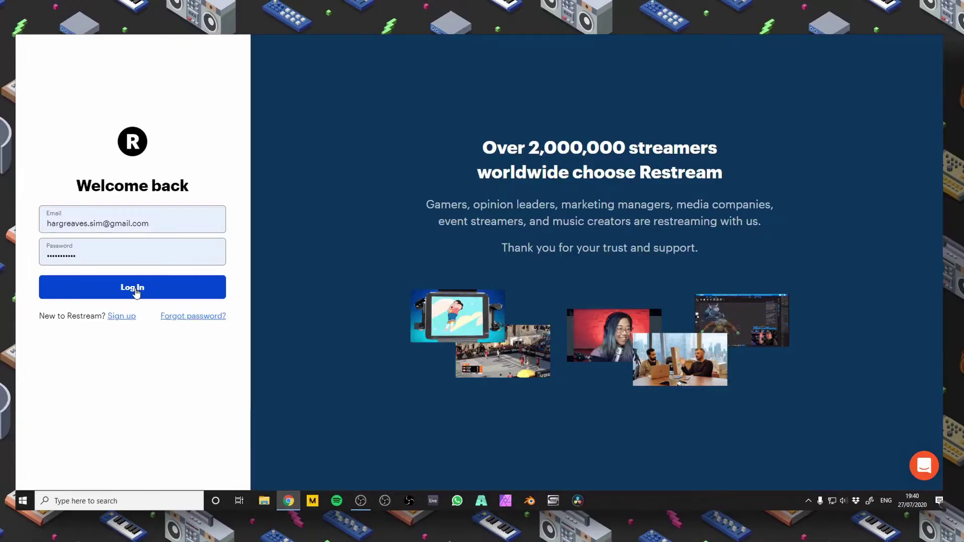
- Log in to the Restream account to reach the Destinations dashboard
left_click(133, 289)
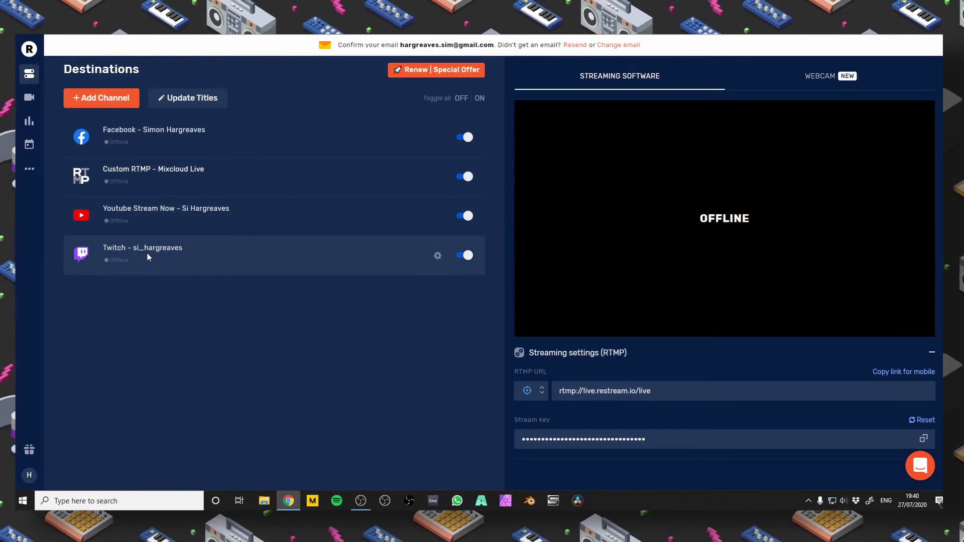
- Remove the Twitch destination, then start adding Twitch back as a new channel
left_click(437, 257)
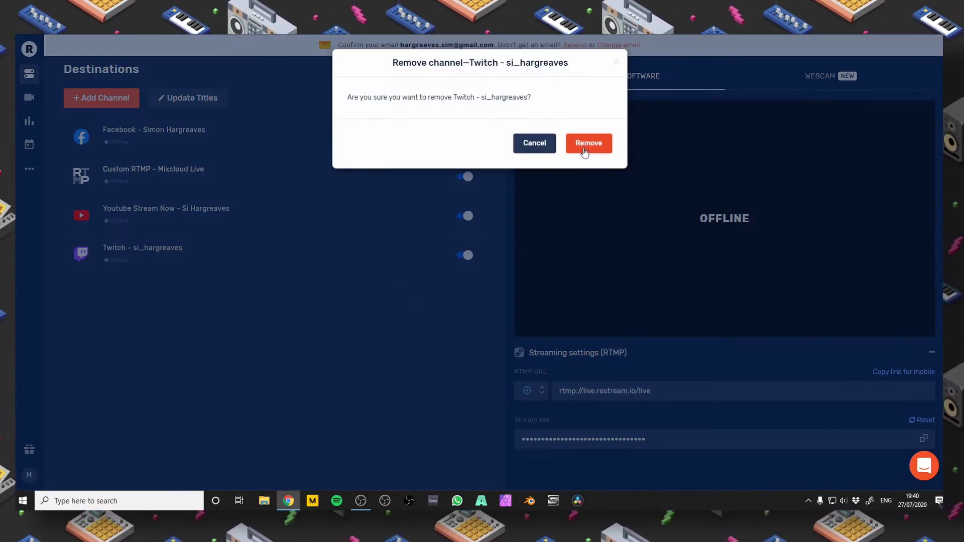
left_click(584, 145)
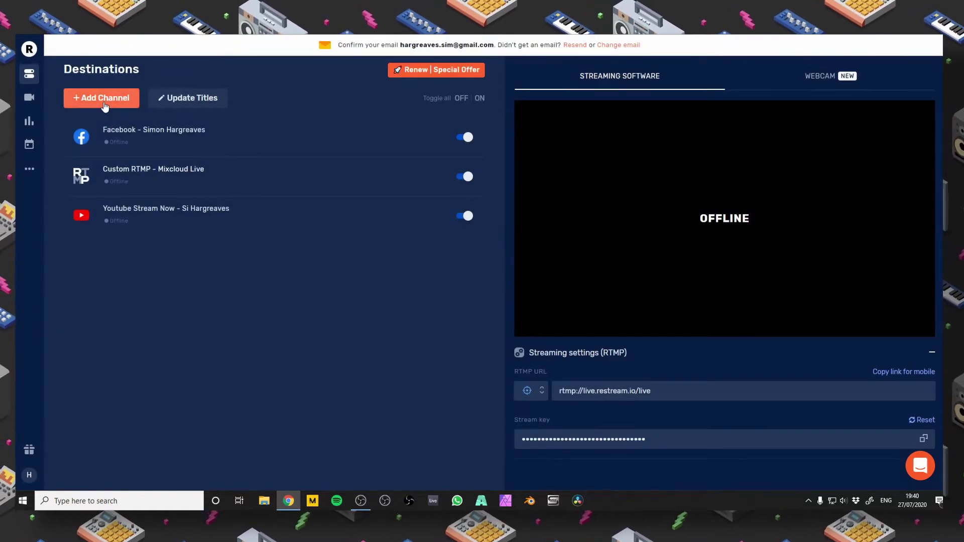
left_click(104, 99)
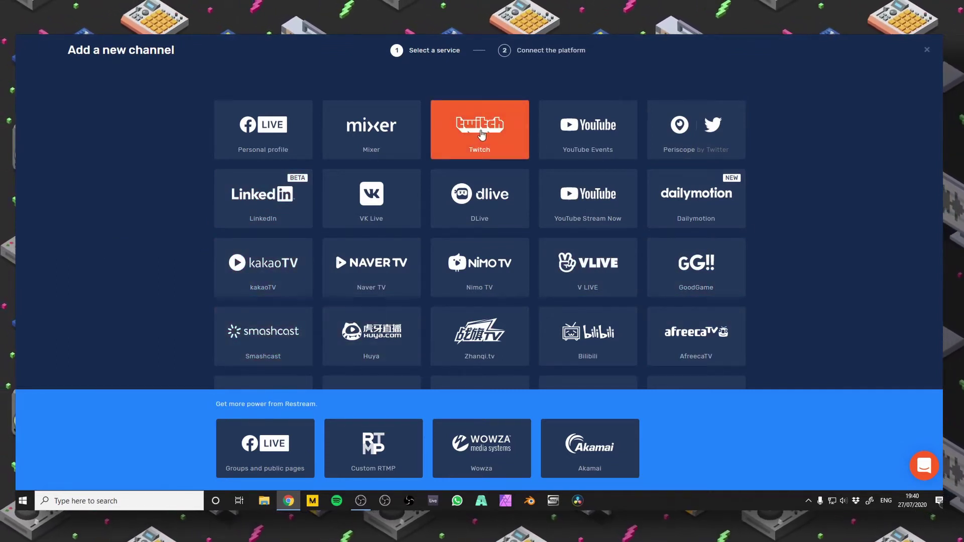
left_click(453, 143)
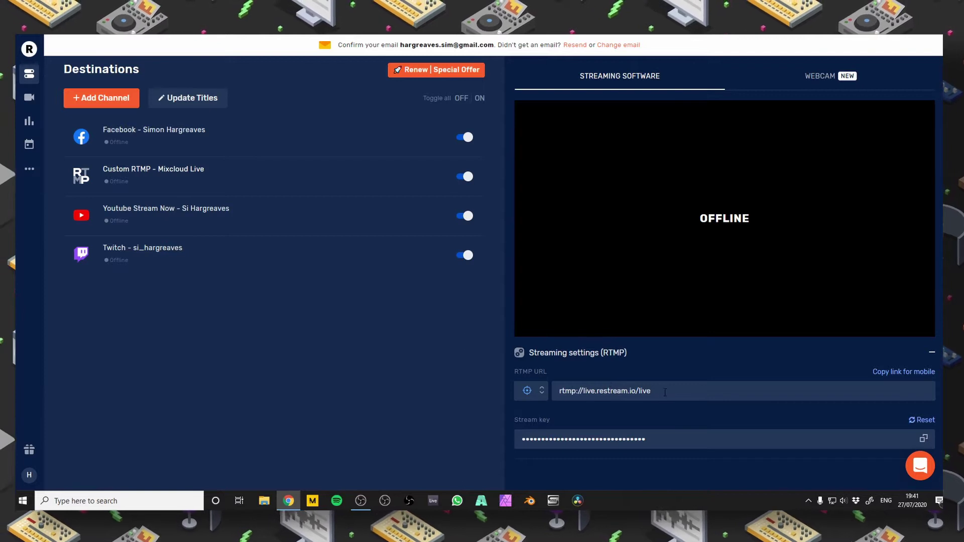
- Set the OBS stream server to Restream's rtmp://live.restream.io/live URL
left_click(610, 389)
key("ctrl+c")
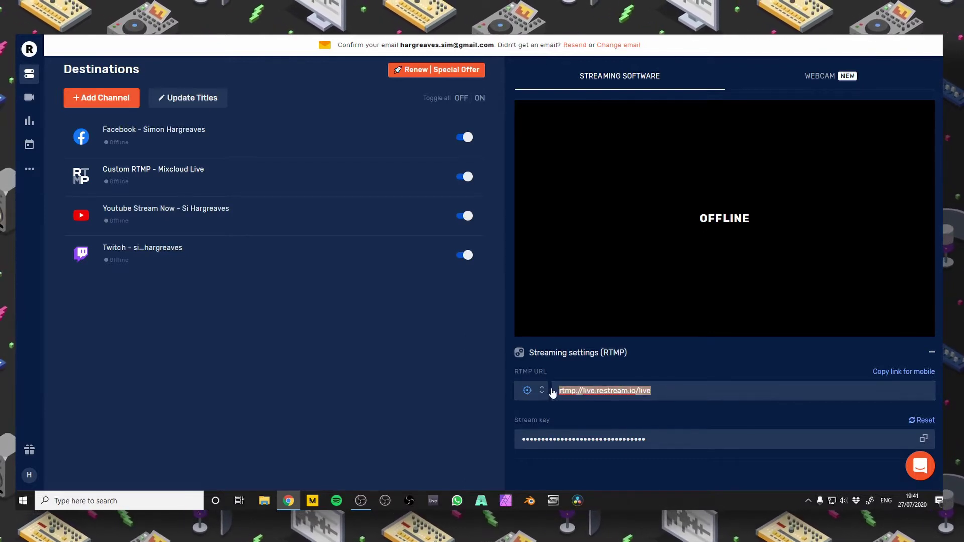
left_click(364, 500)
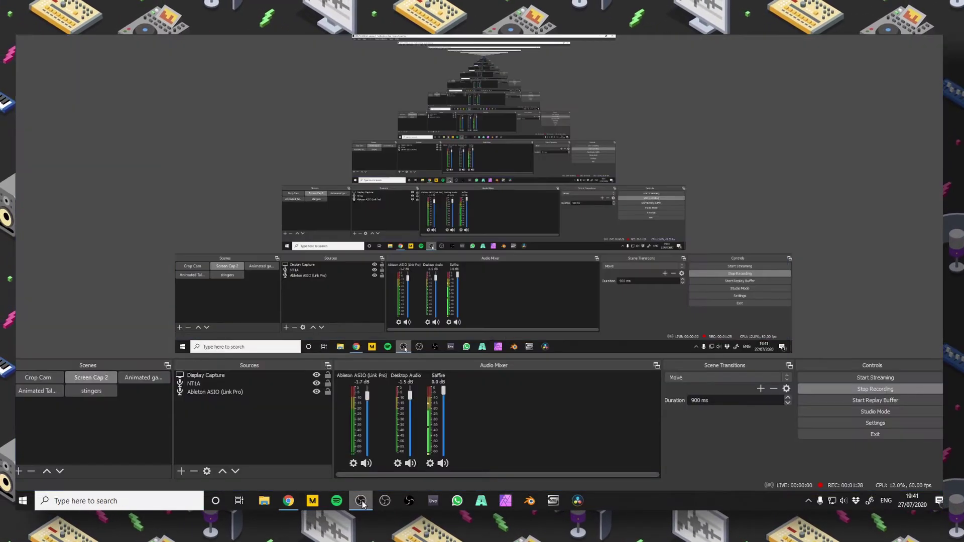
left_click(849, 423)
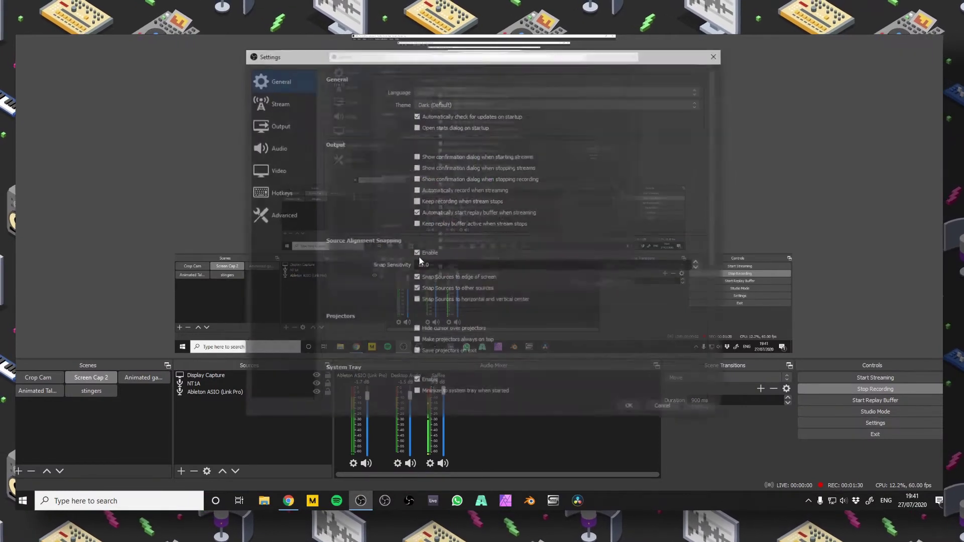
left_click(275, 102)
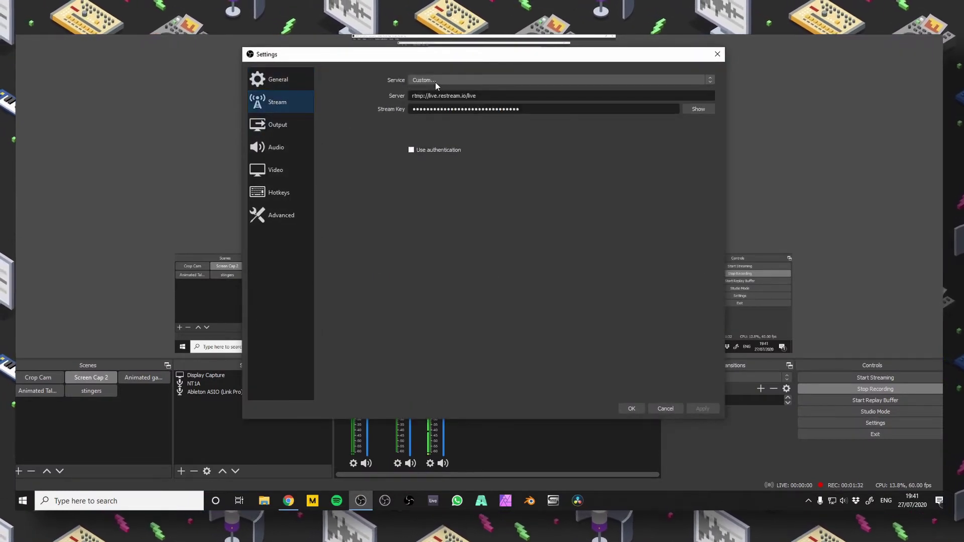
left_click_drag(476, 95, 411, 96)
key("ctrl+v")
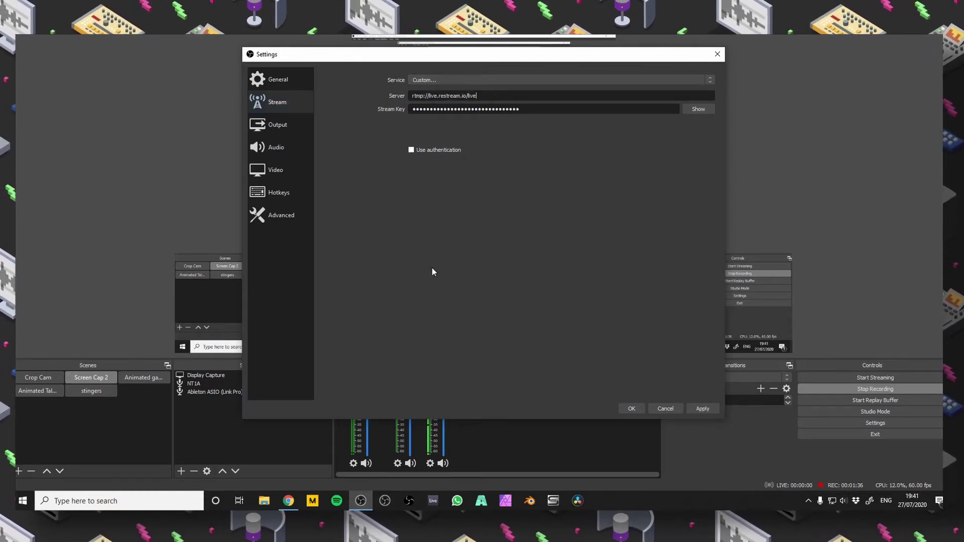
- Replace the OBS stream key with the key copied from Restream
left_click(289, 500)
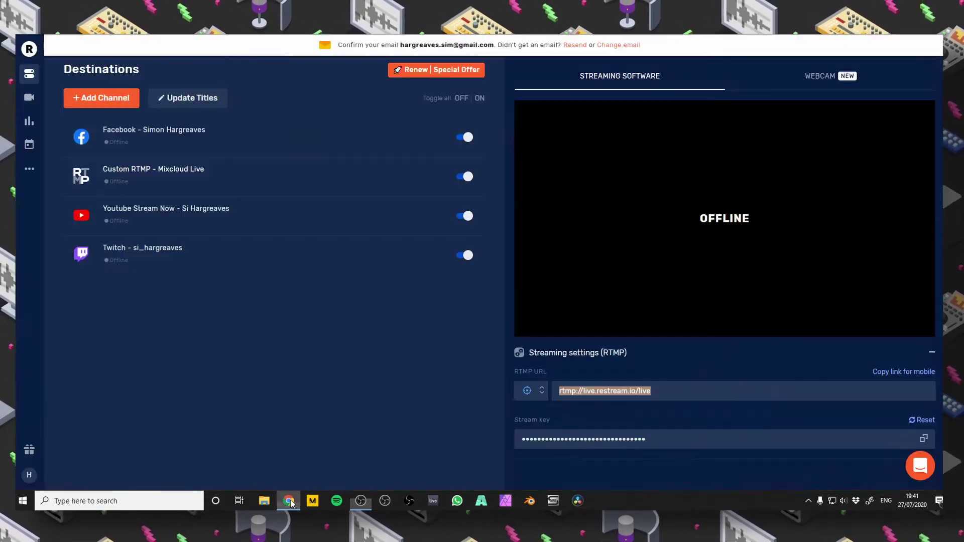
left_click(924, 440)
left_click(363, 501)
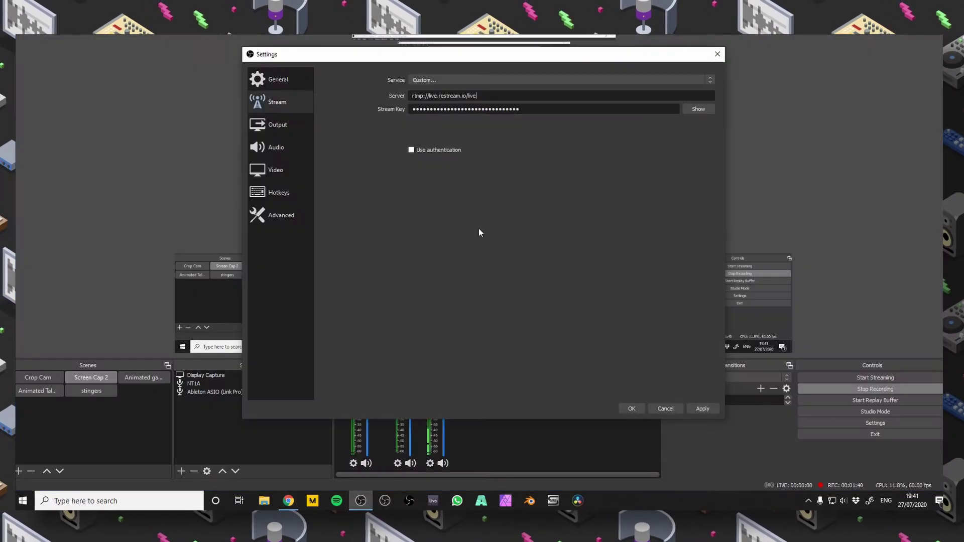
key("ctrl+a")
key("ctrl+v")
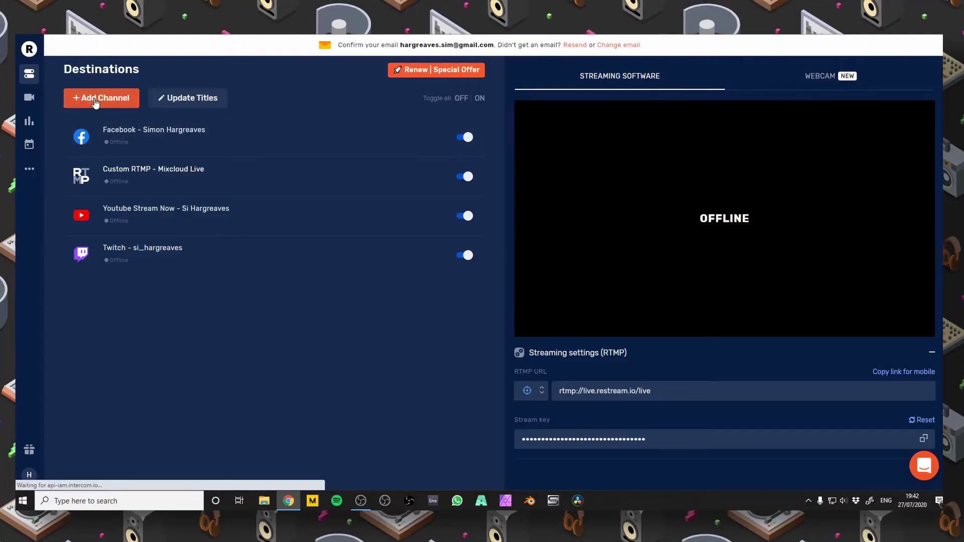
- Add a Custom RTMP destination for Mixcloud Live and close the Payment required popup
left_click(95, 103)
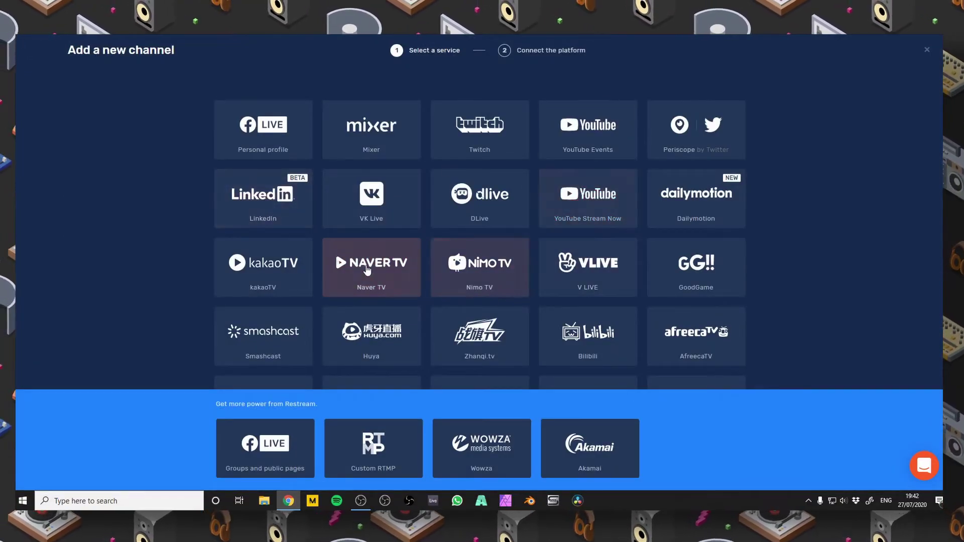
scroll(187, 266, "down", 4)
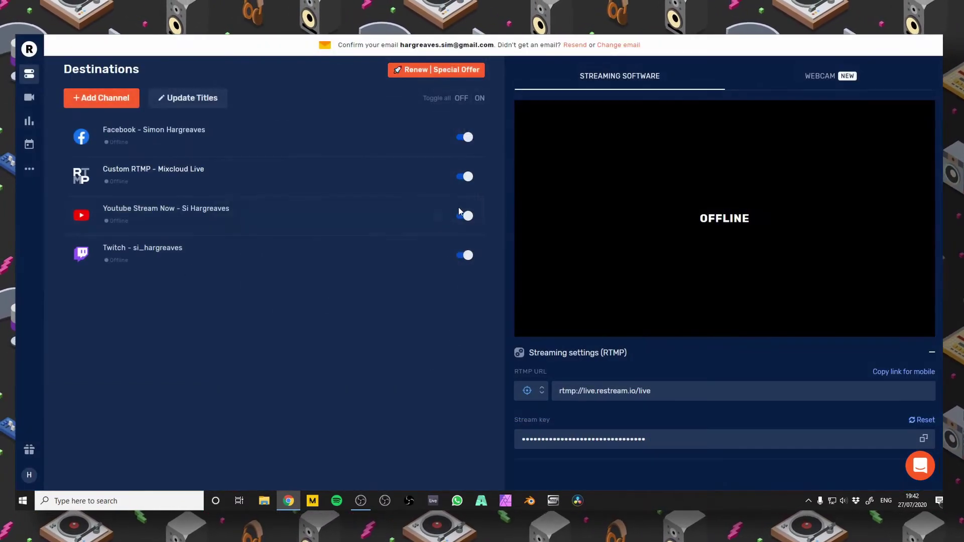
left_click(465, 176)
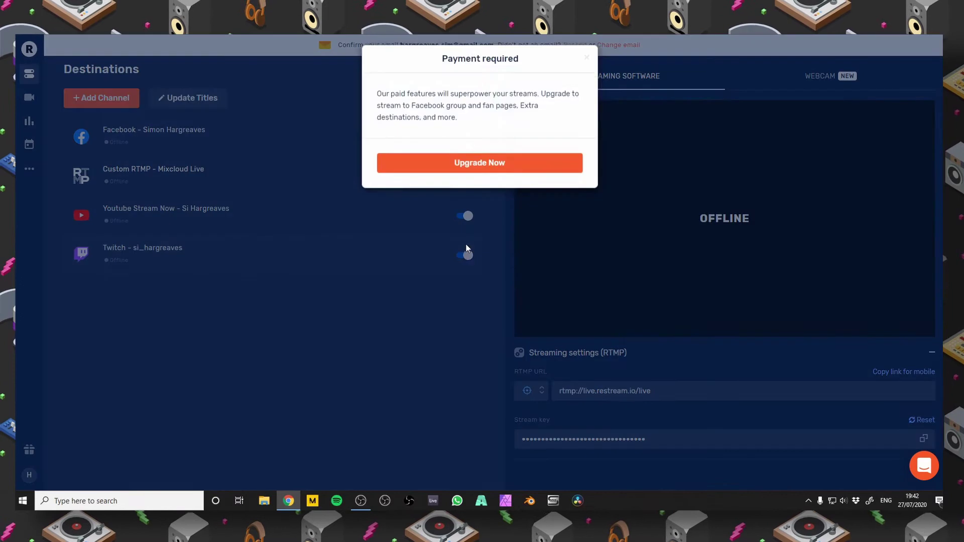
left_click(585, 64)
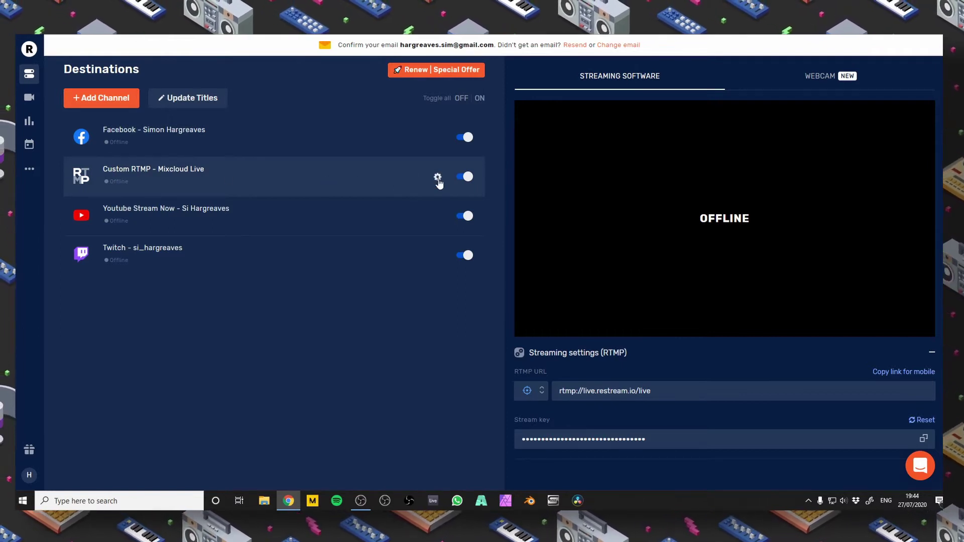
- Open the Mixcloud channel's edit settings and start a new Mixcloud live broadcast
left_click(437, 178)
left_click(400, 204)
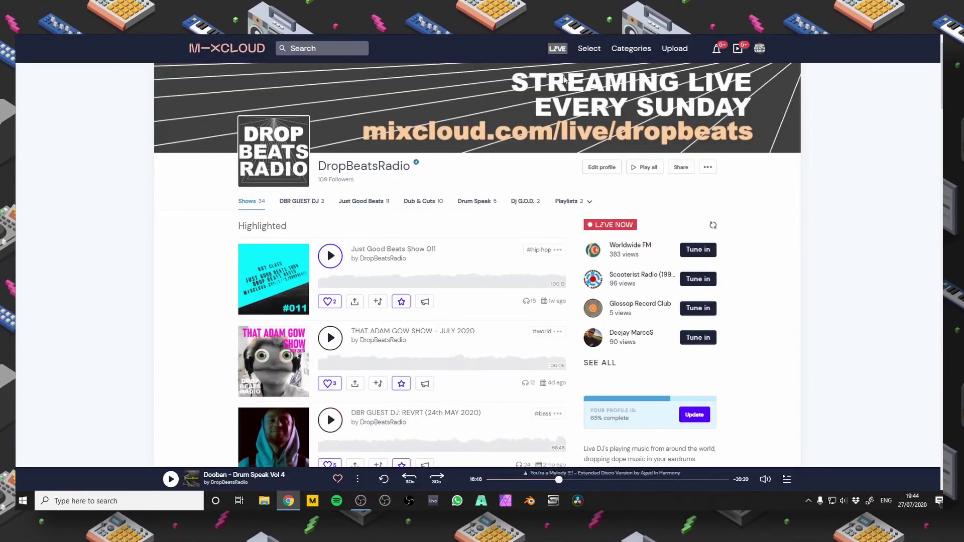
left_click(558, 51)
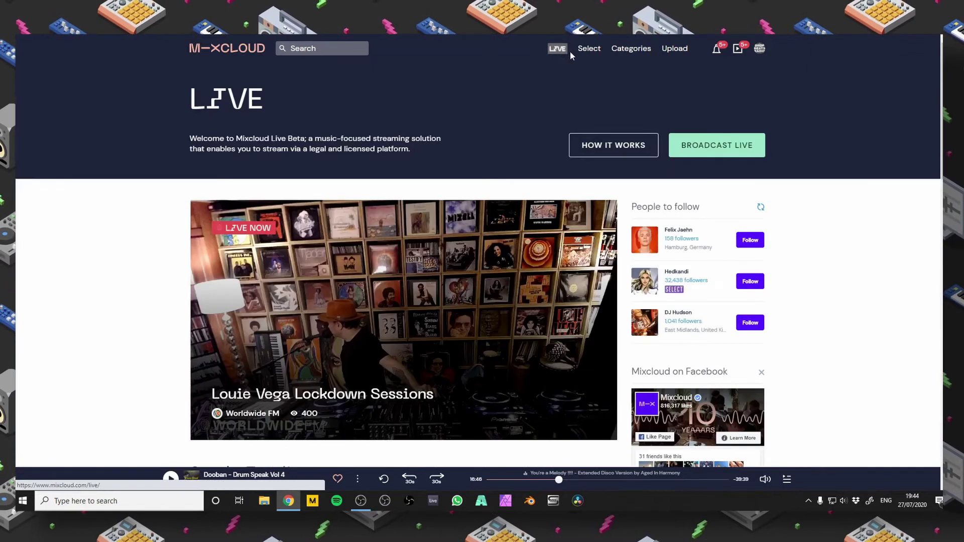
left_click(693, 146)
- Name the stream 'sdasdasd' and copy its broadcast server address and stream key
type("sdasdasd")
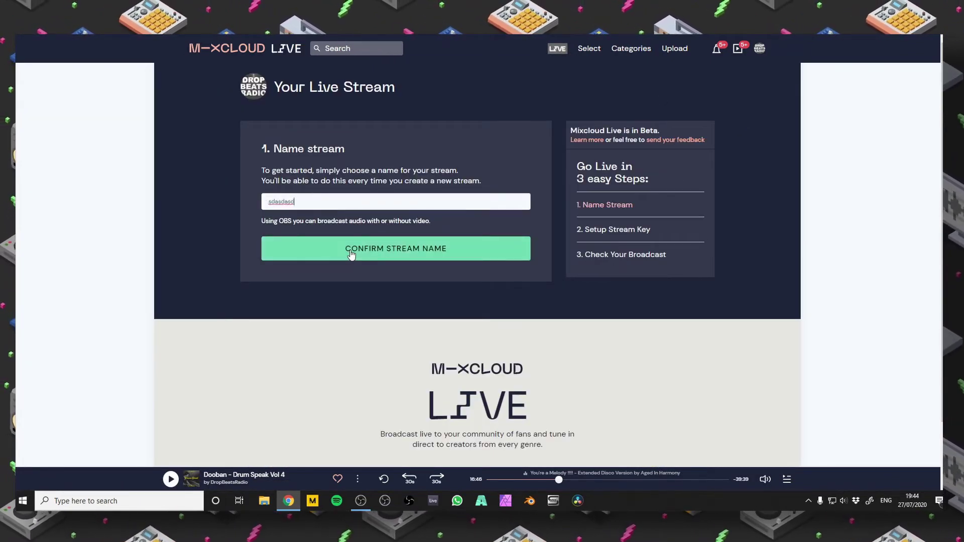
left_click(351, 253)
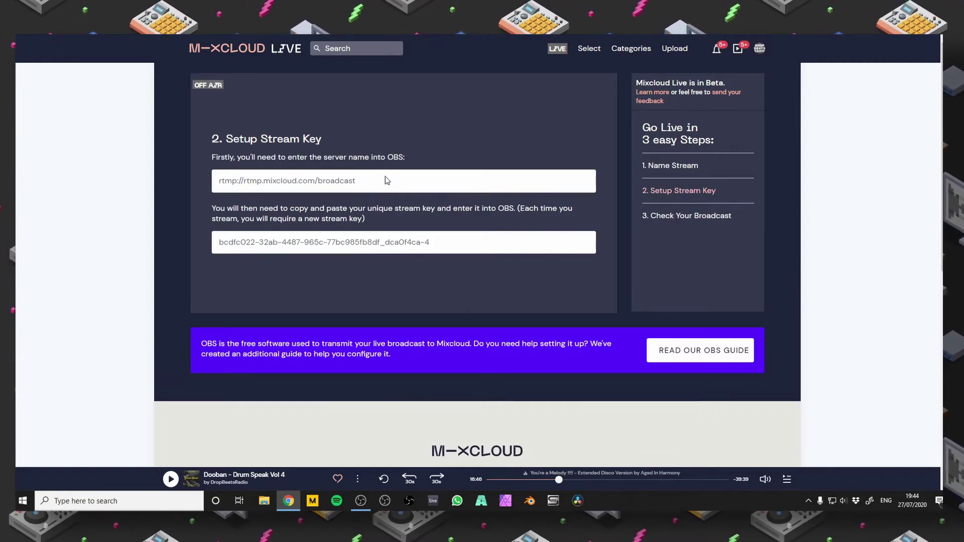
left_click(385, 177)
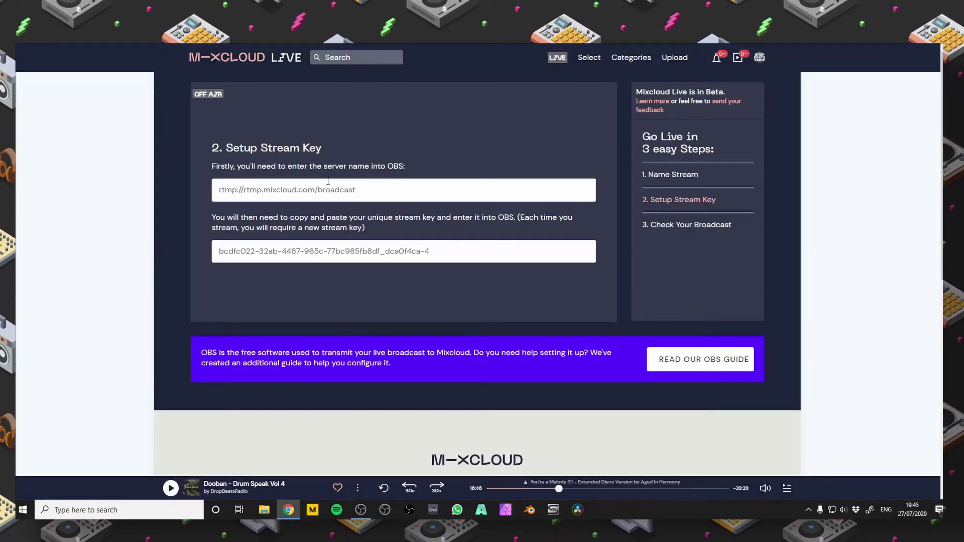
left_click(447, 255)
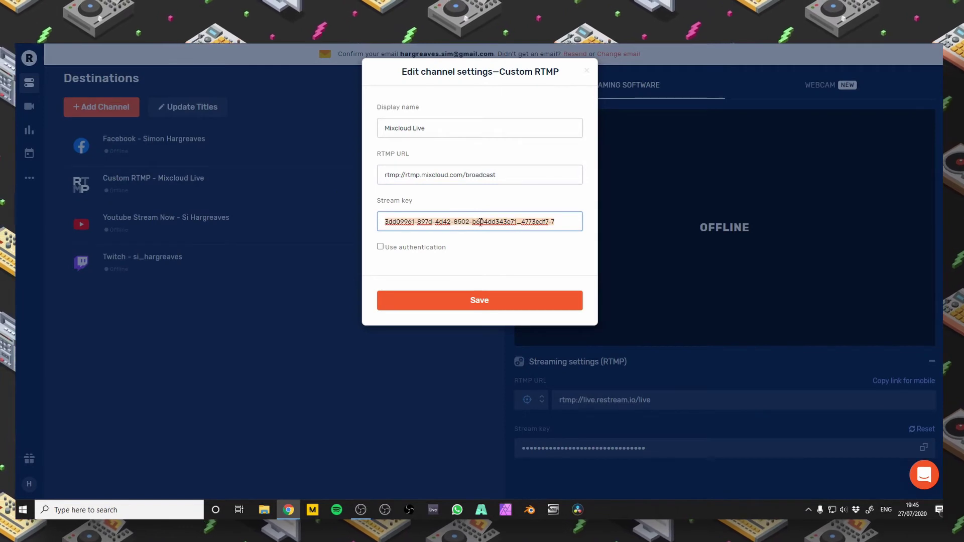
- Paste the new Mixcloud stream key into the channel settings and save them
key("ctrl+v")
left_click(482, 301)
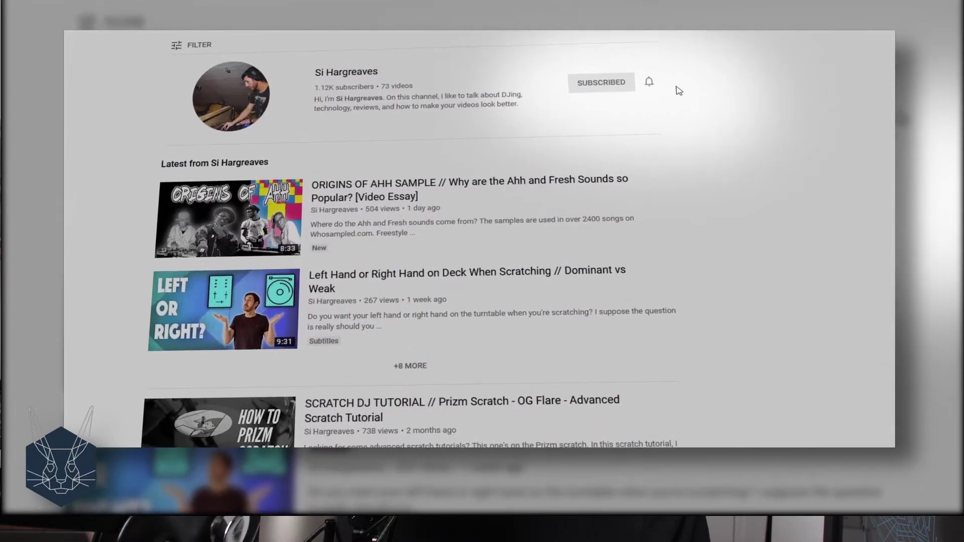
- Set the subscribed channel's notification bell to All
left_click(648, 83)
left_click(688, 101)
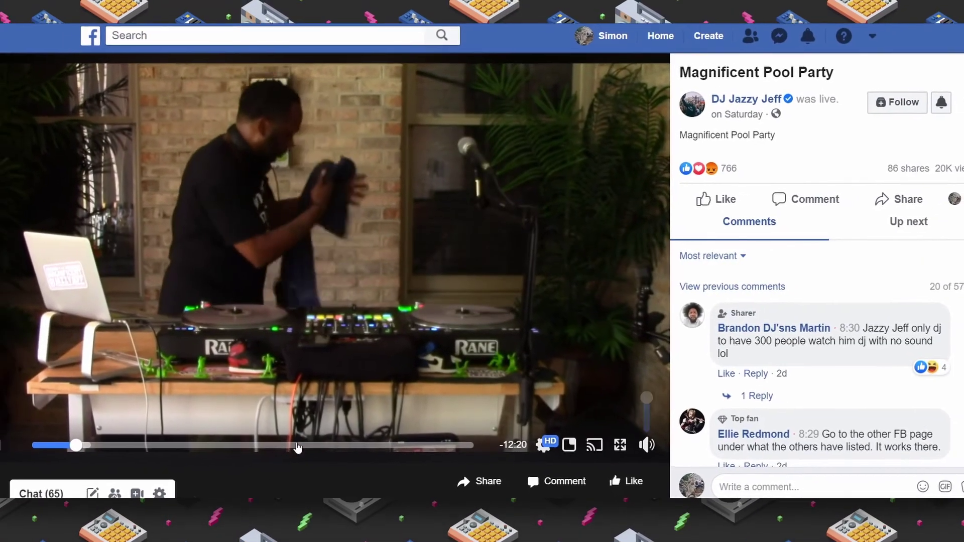
- Jump ahead twice in the Magnificent Pool Party replay using the seek bar
left_click(124, 440)
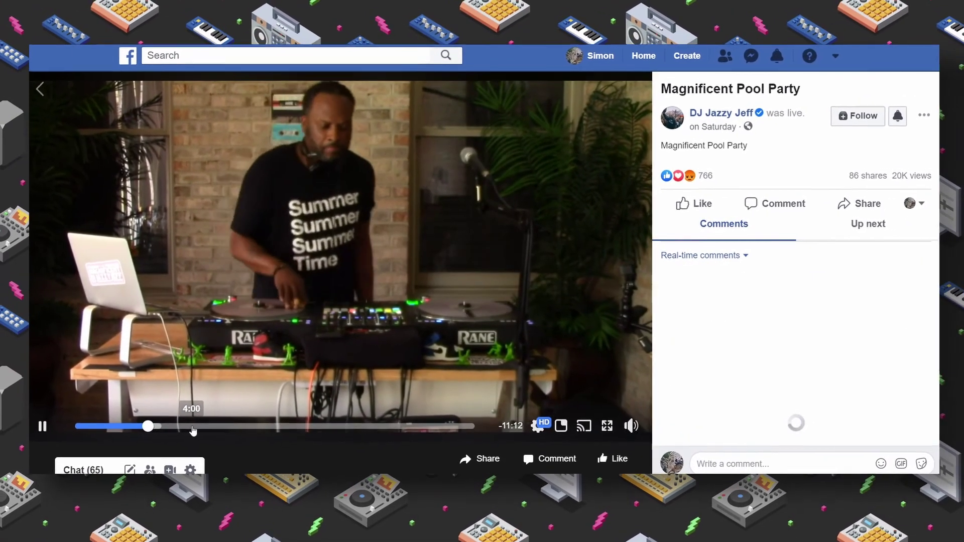
left_click(193, 425)
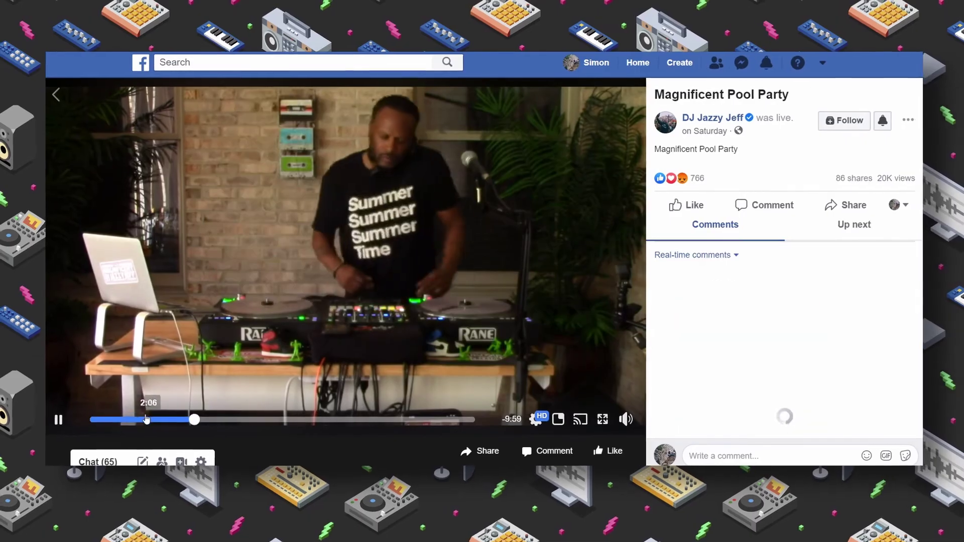